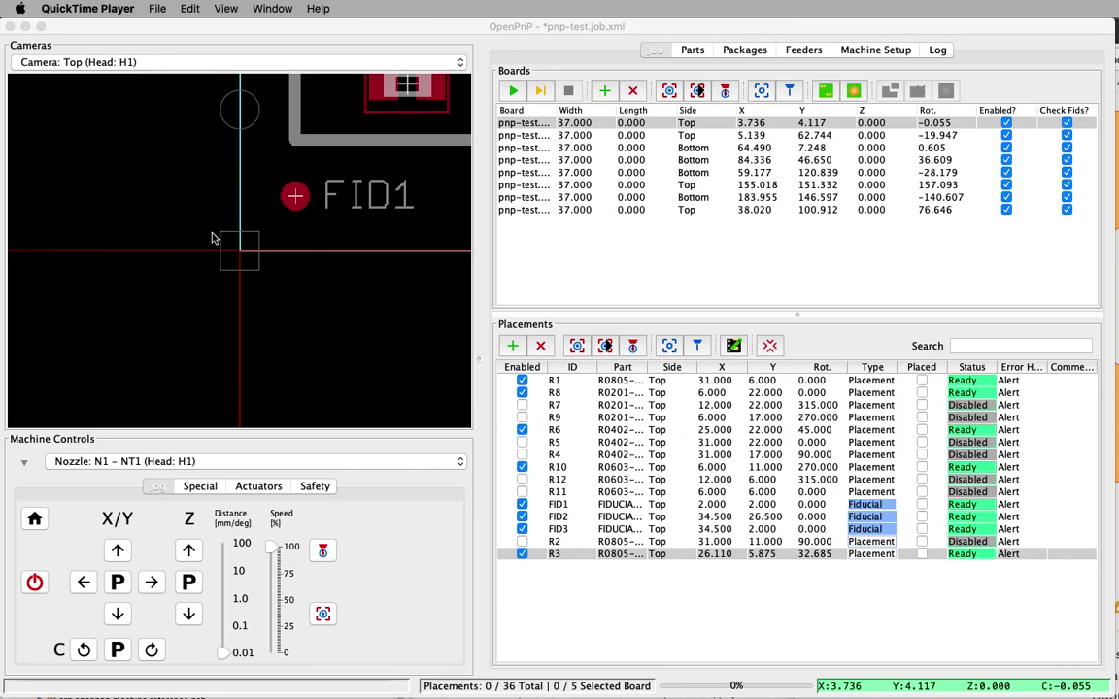
Centre the top camera on fiducial FID1, then jog it left to X 2.401, Y 5.162
left_click(240, 258)
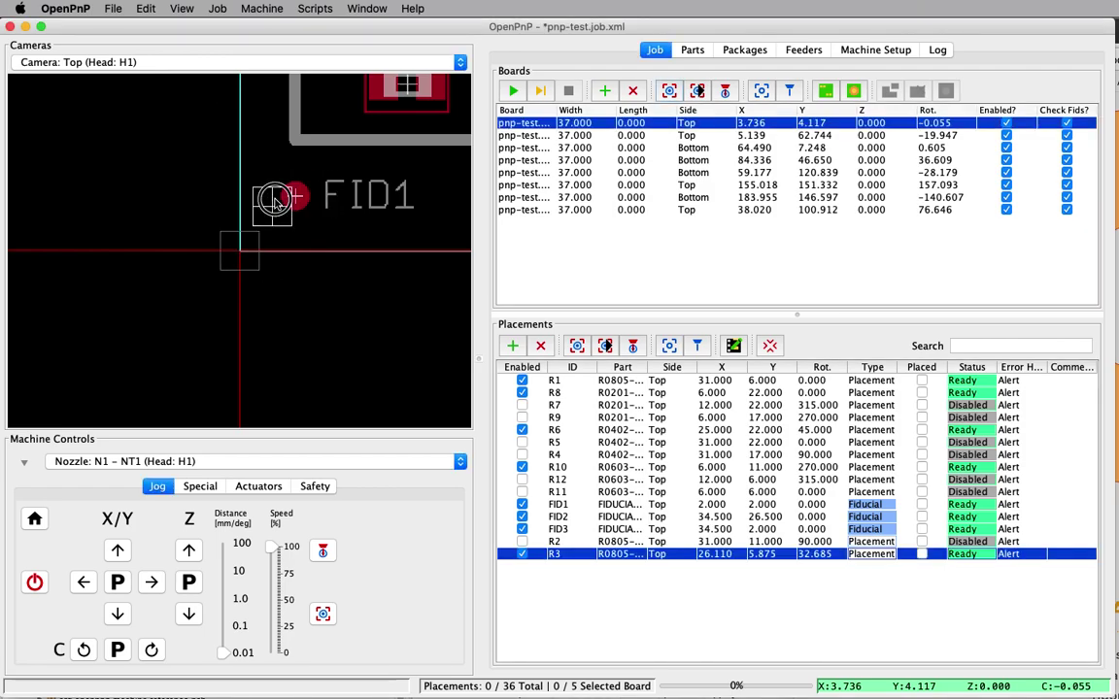
left_click(296, 197, "shift")
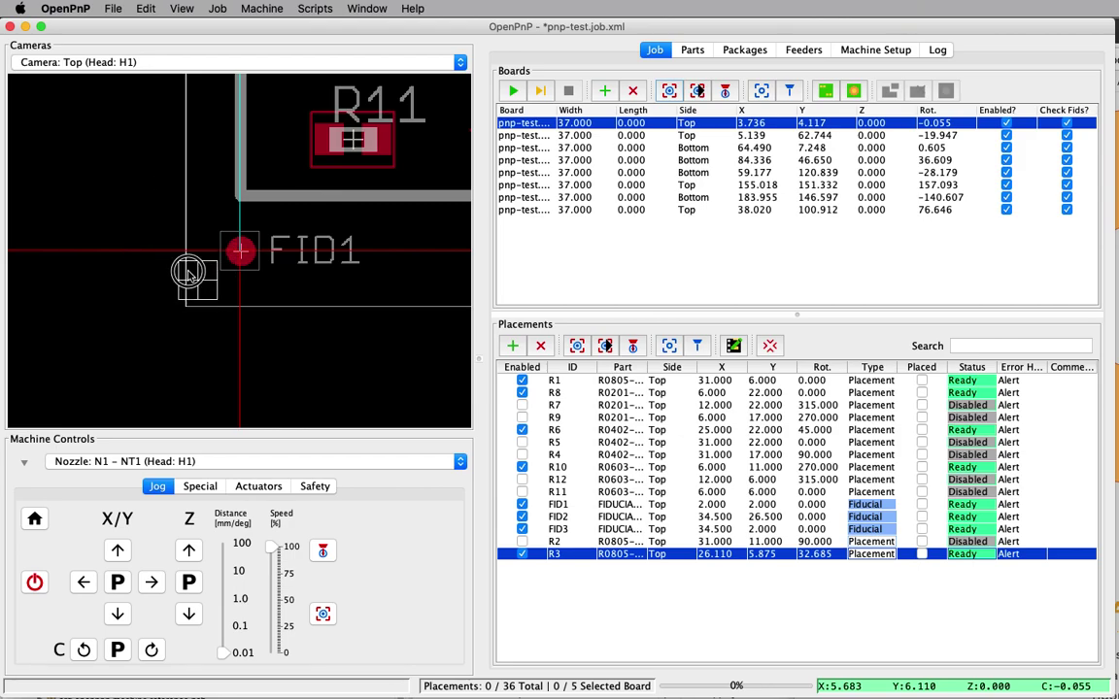
left_click(181, 257)
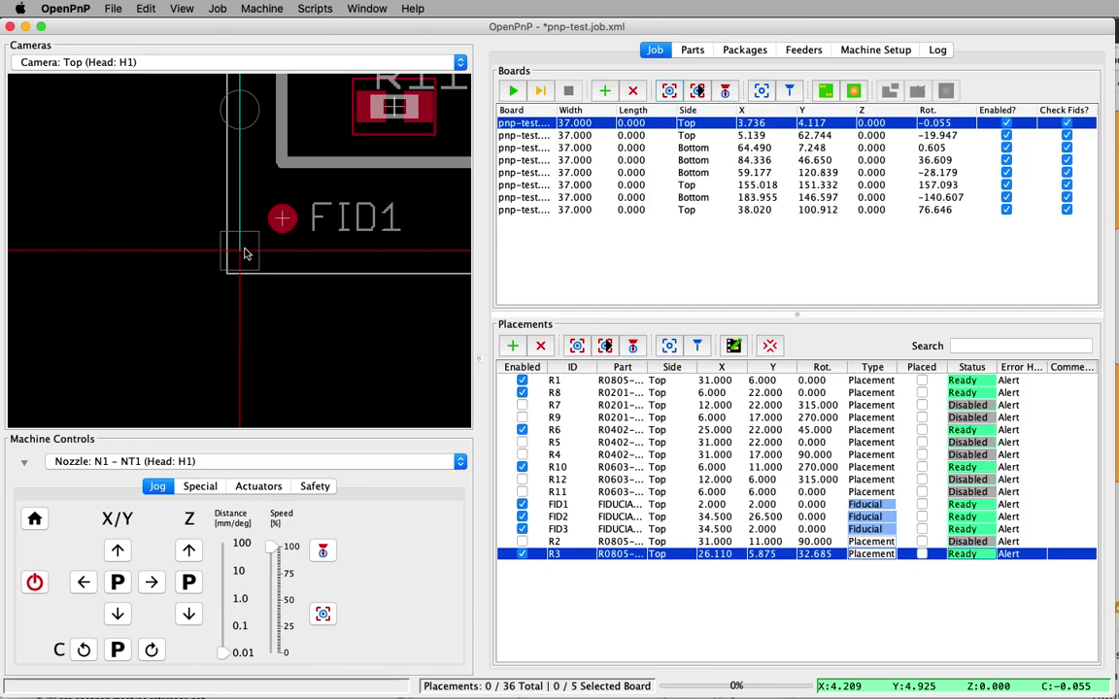
left_click(190, 249)
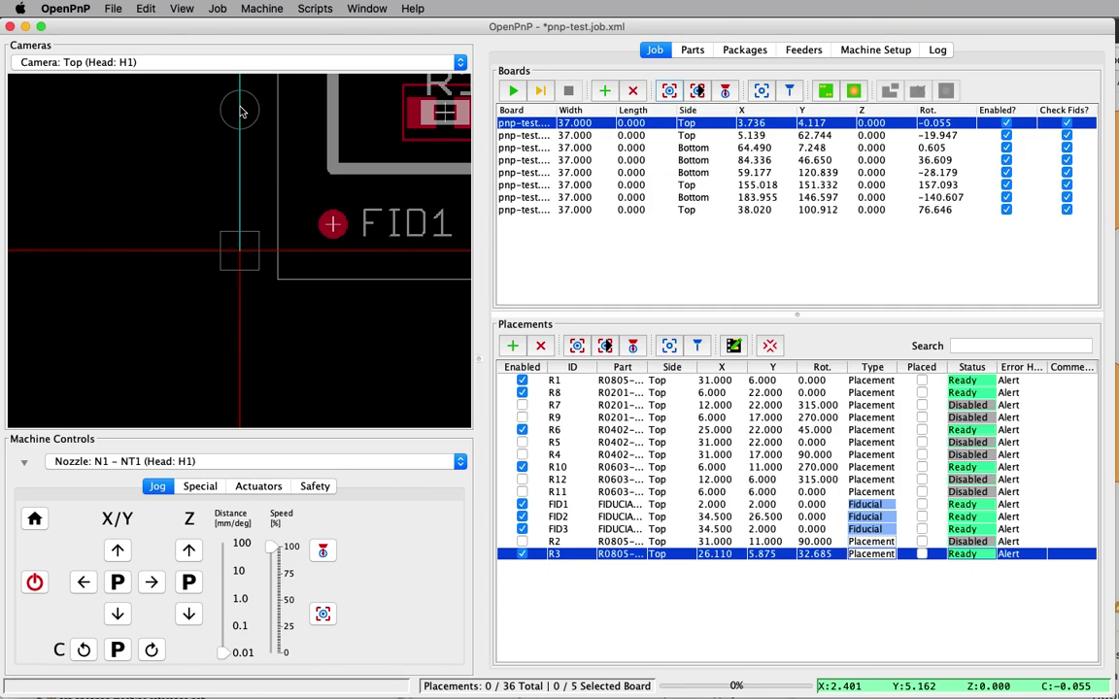
Rotate the head to C 48.945° and recentre the camera on FID1 at X 5.461, Y 6.082
left_click_drag(241, 111, 295, 115)
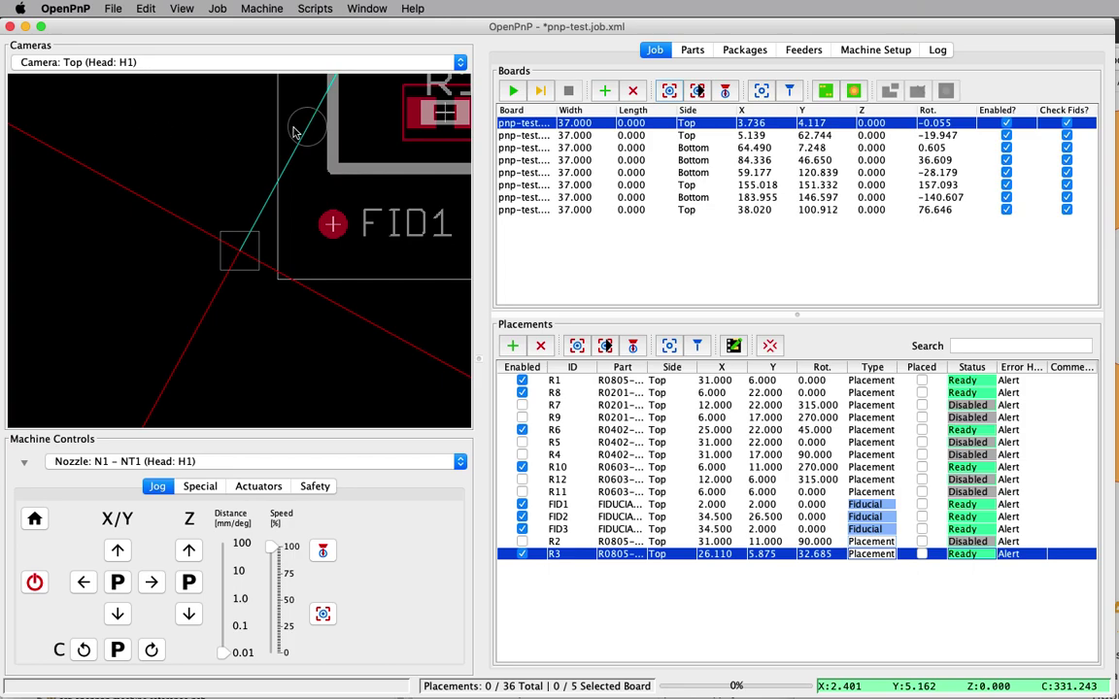
left_click_drag(309, 129, 161, 132)
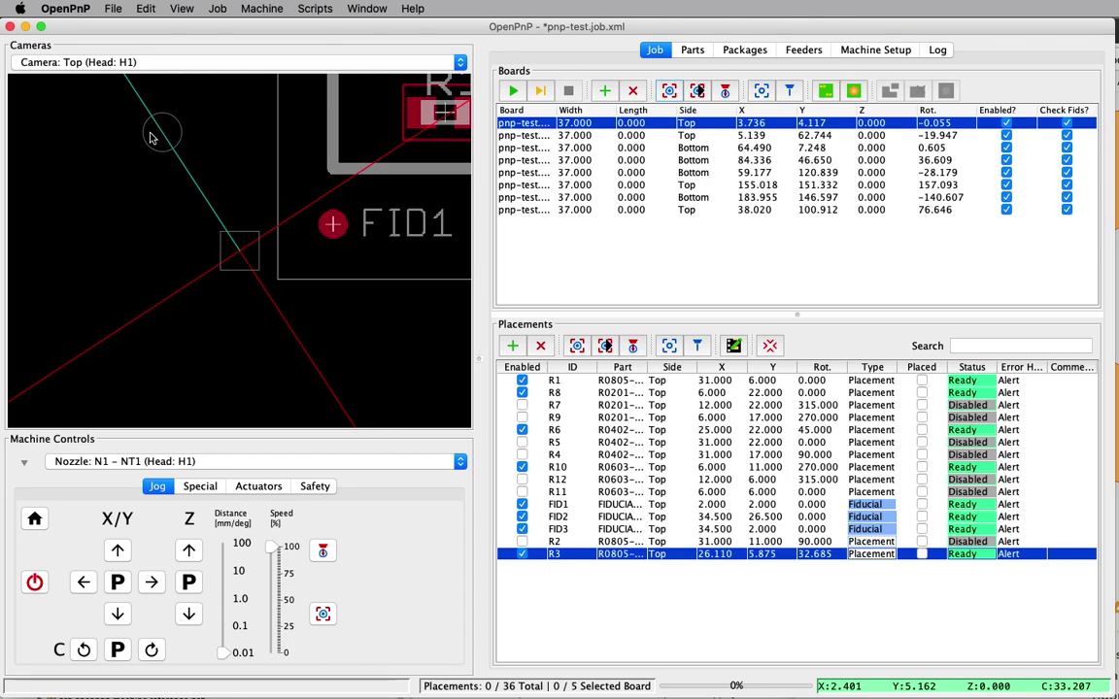
left_click_drag(161, 132, 119, 145)
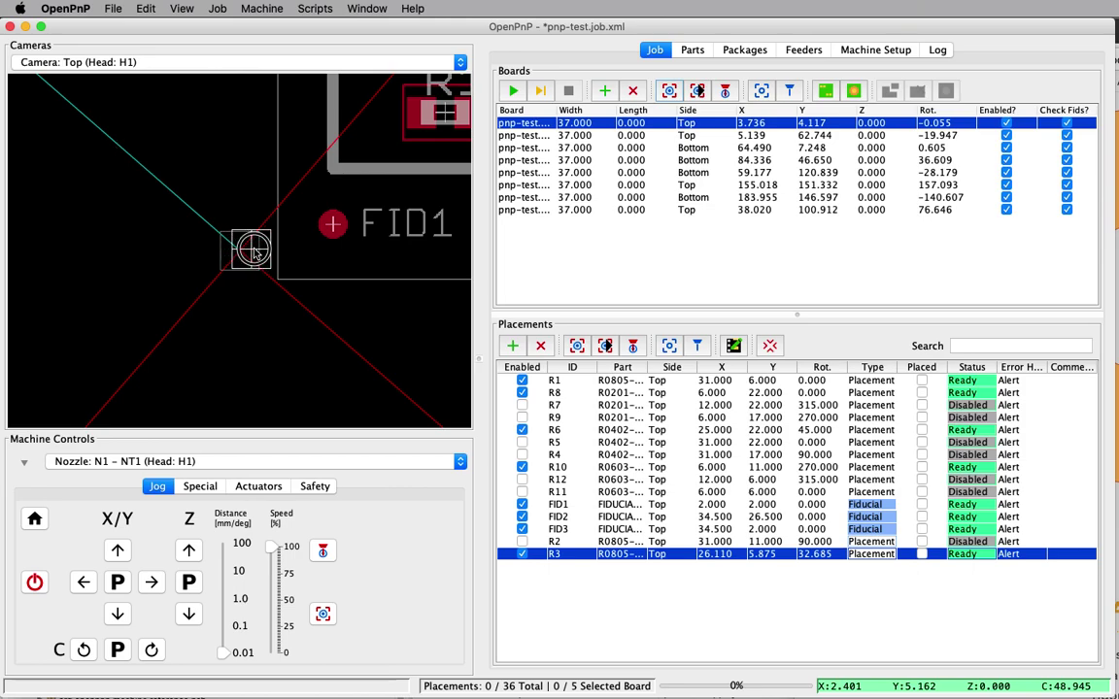
left_click(320, 274, "shift")
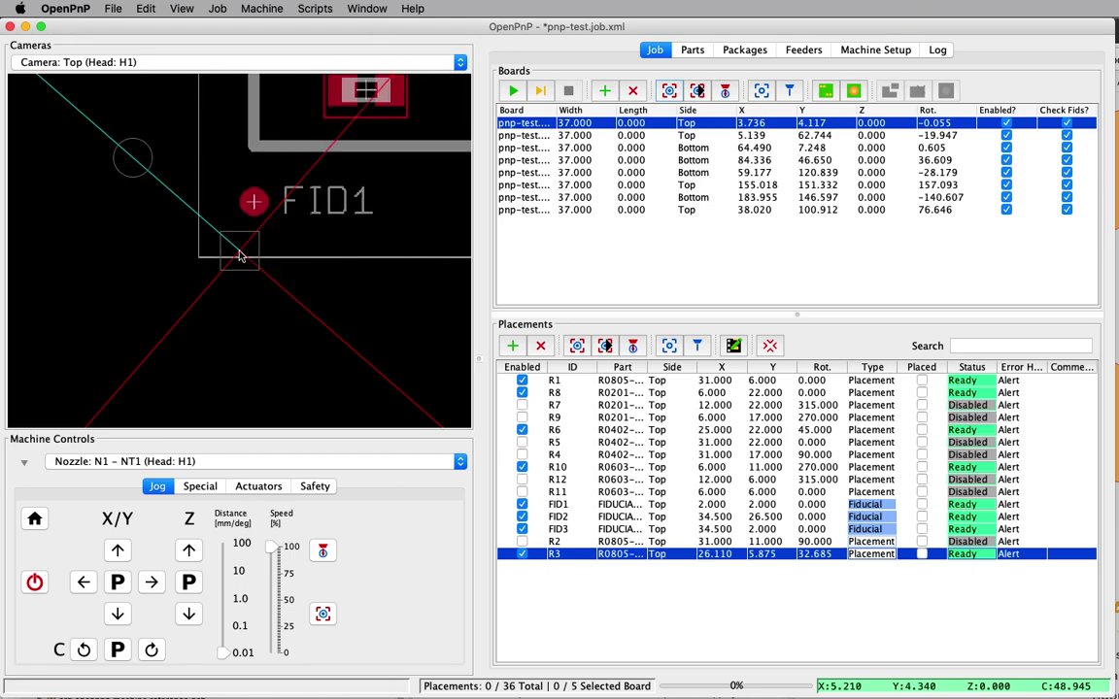
left_click(247, 202, "shift")
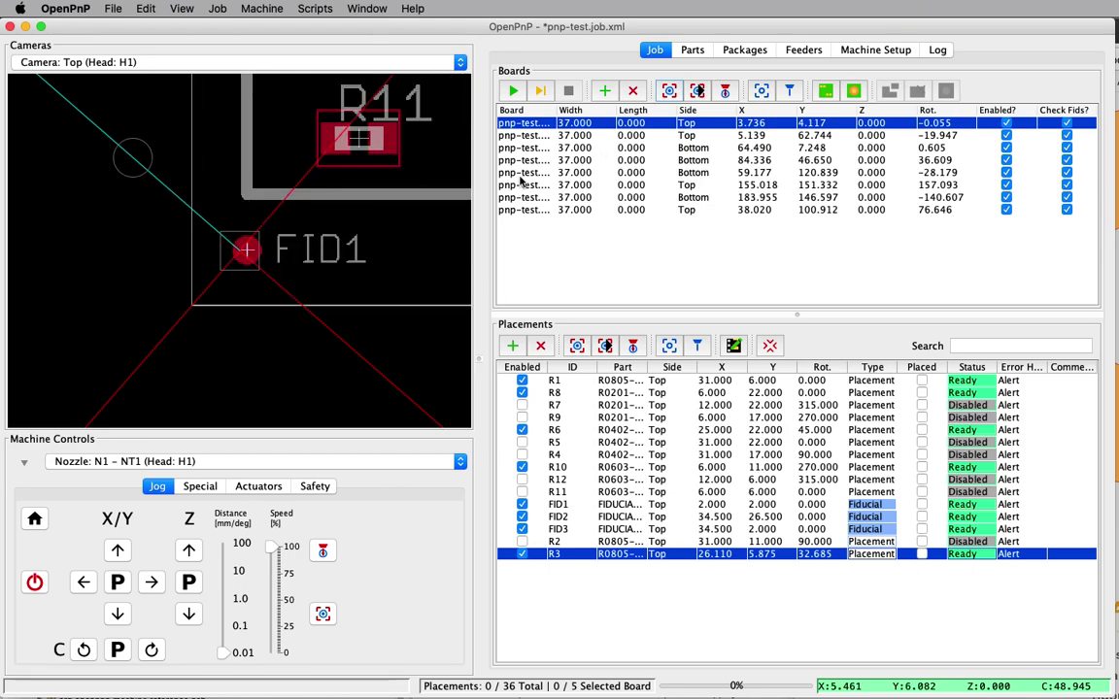
Park the head at X 0, Y 0 and 0°, then bring the camera to R3 at X 29.907, Y 9.979
left_click(118, 581)
left_click(117, 649)
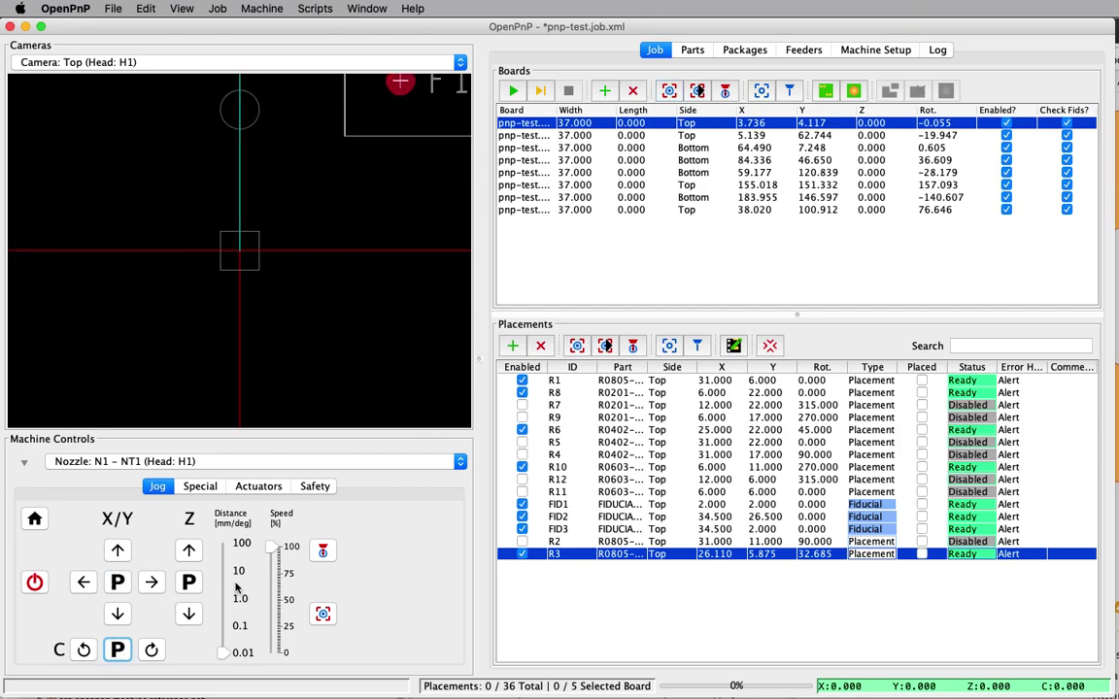
left_click(666, 90)
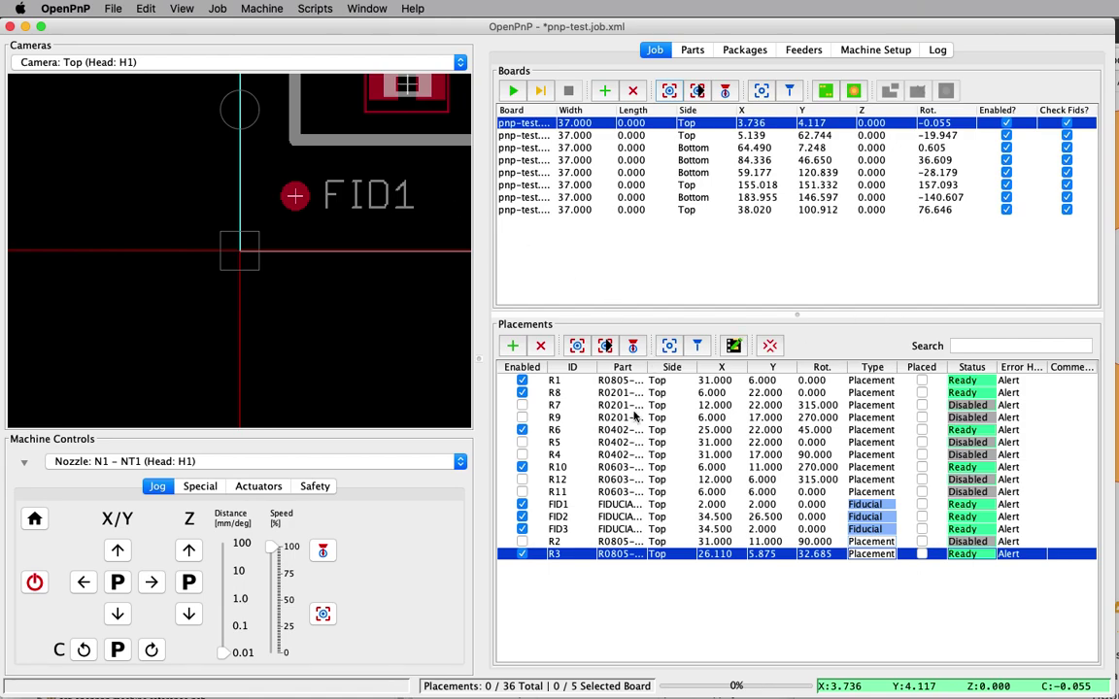
left_click(577, 347)
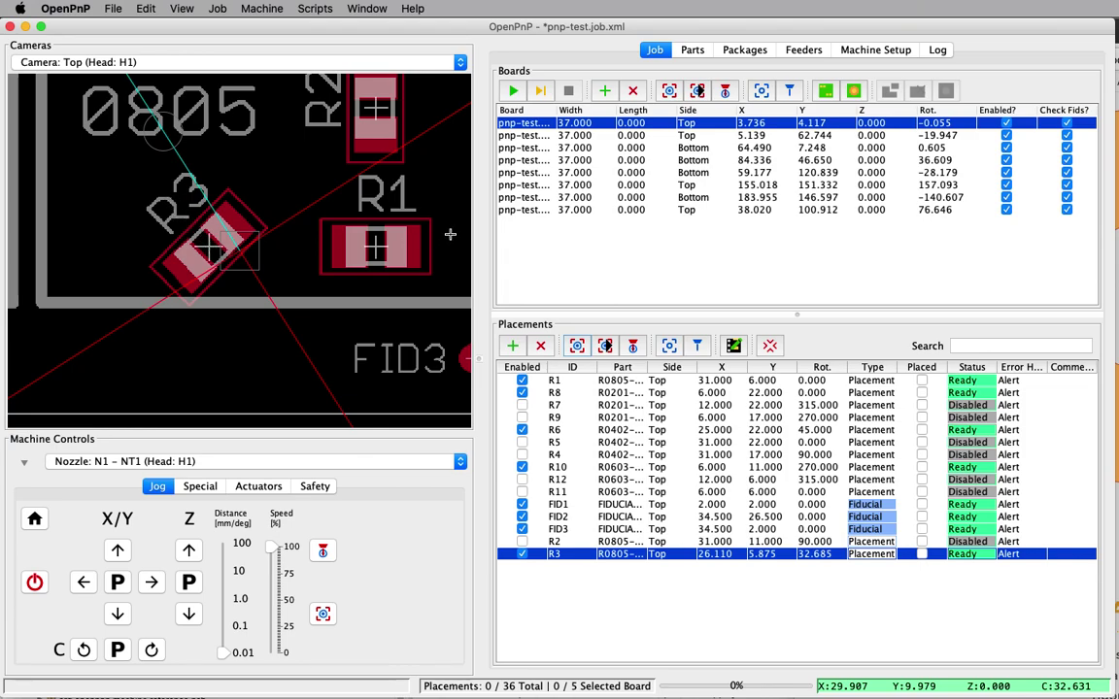
Bring the nozzle's part over R3, centre the camera on it, and rotate the head to about 41°
left_click(770, 346)
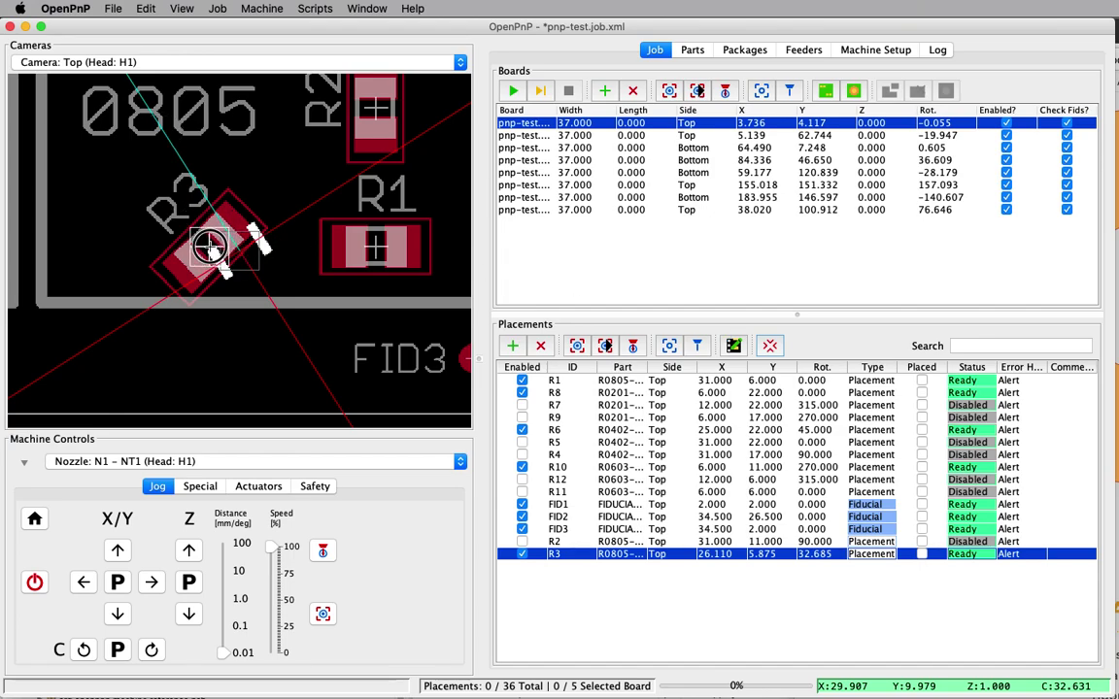
left_click(205, 248)
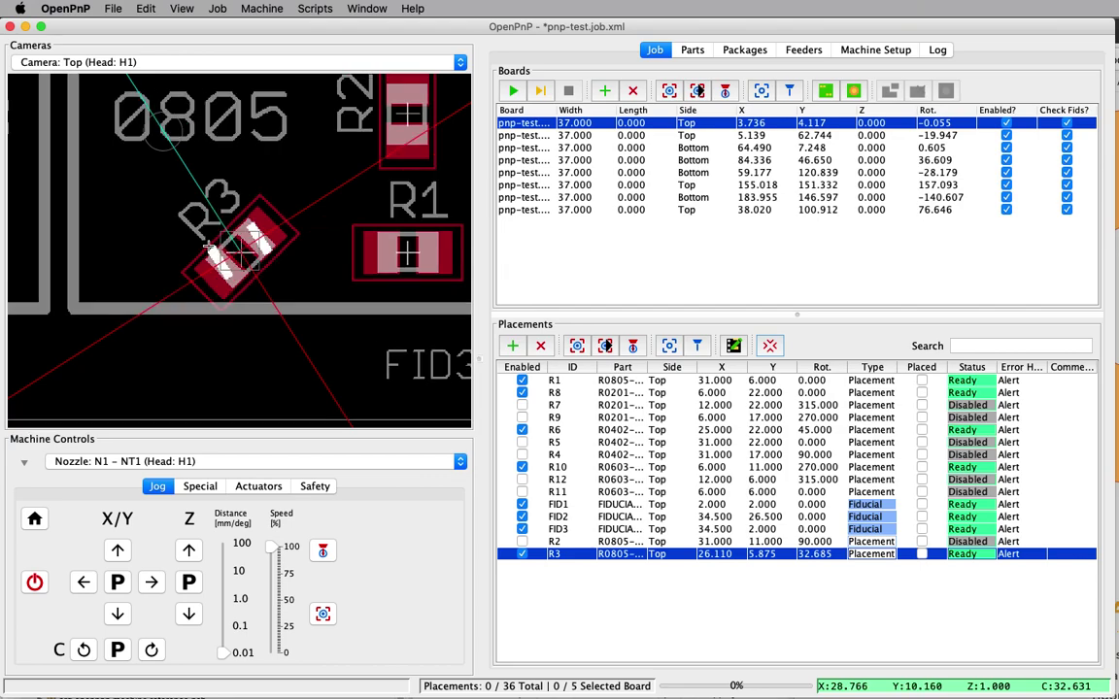
left_click(160, 127)
left_click_drag(160, 127, 138, 143)
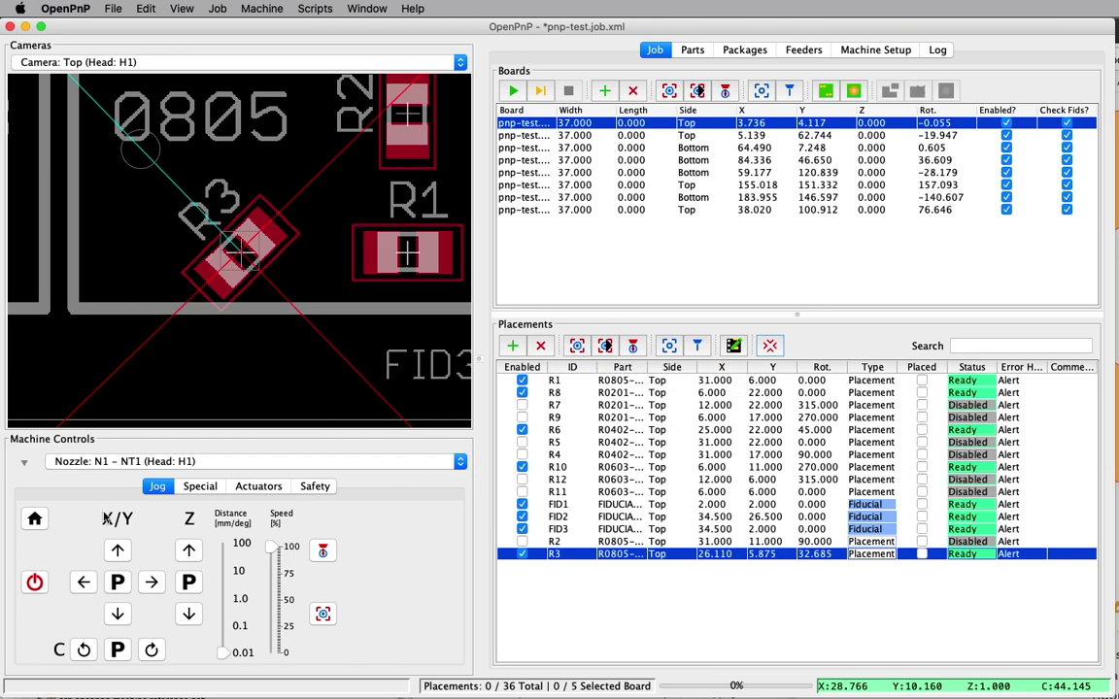
Bring the camera and then the nozzle's part back over R3, and set the jog step to 0.1 mm
left_click(576, 346)
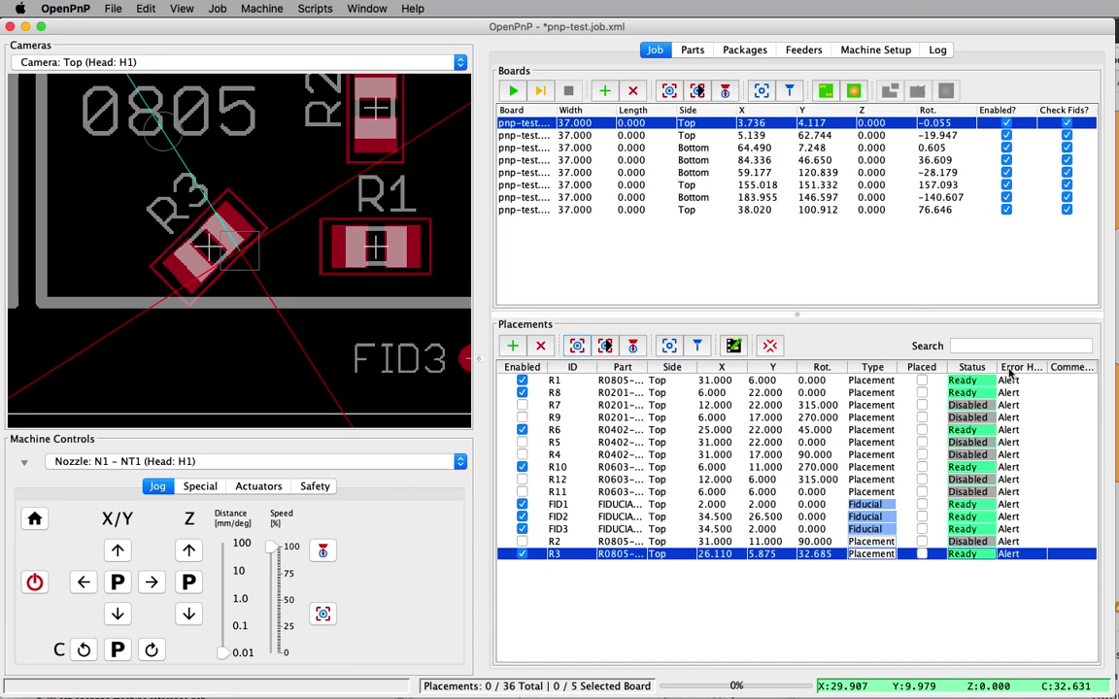
left_click(769, 346)
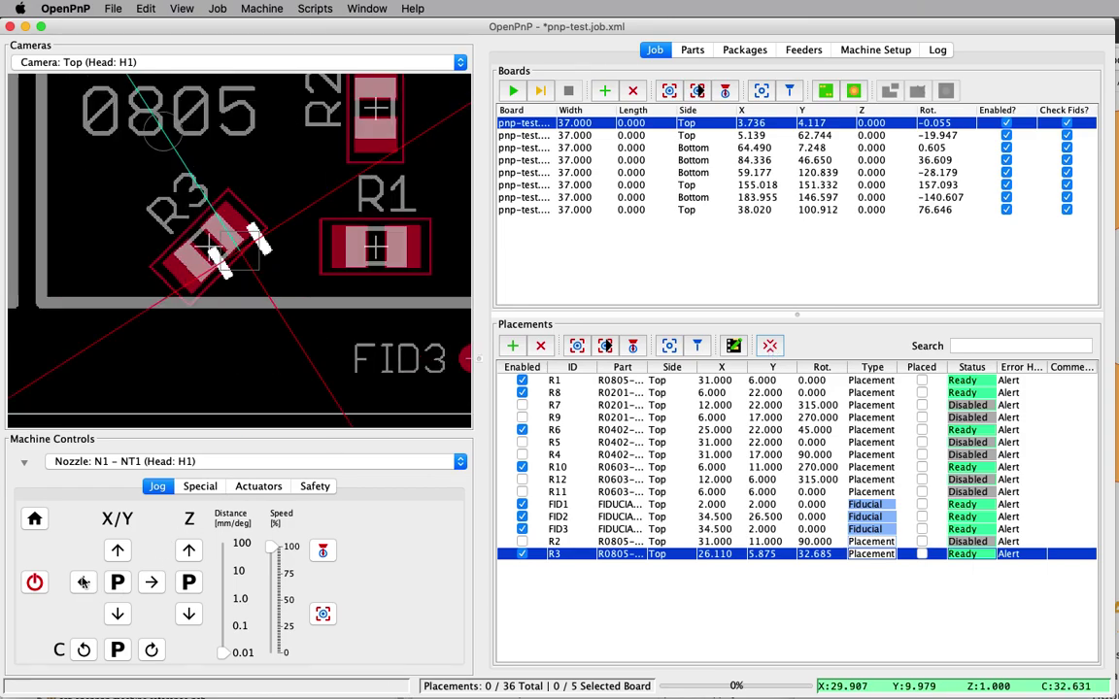
left_click(231, 633)
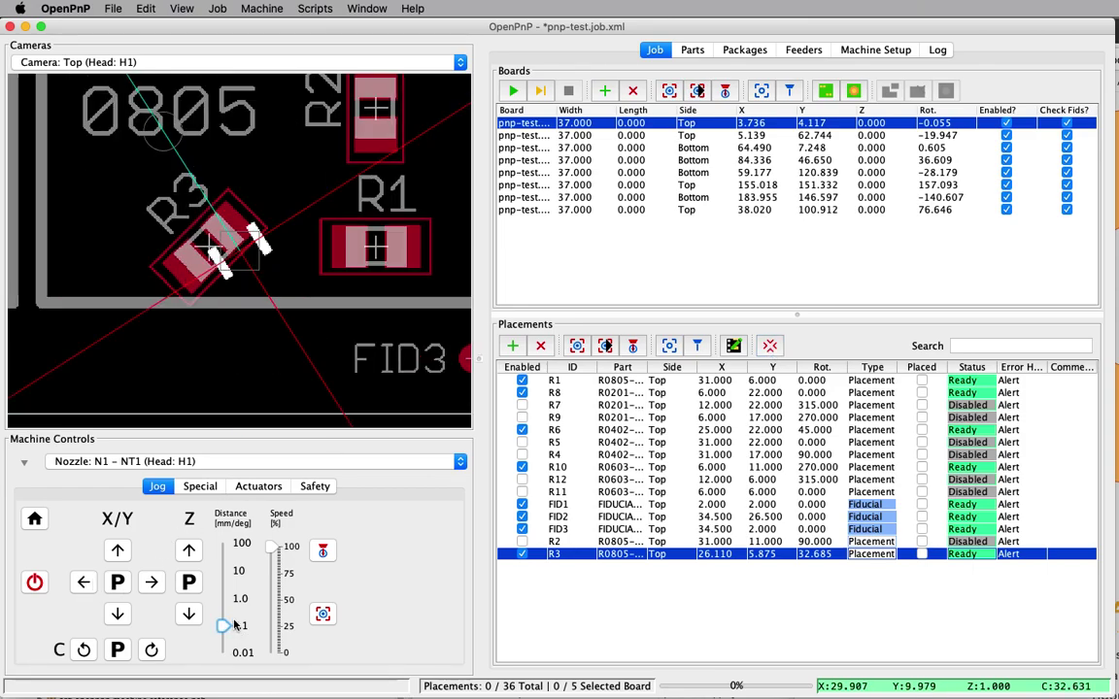
Nudge the nozzle left and up in 0.1 mm steps, then down onto R3's pads
left_click(83, 582)
left_click(84, 583)
left_click(84, 582)
left_click(84, 583)
left_click(83, 582)
left_click(83, 582)
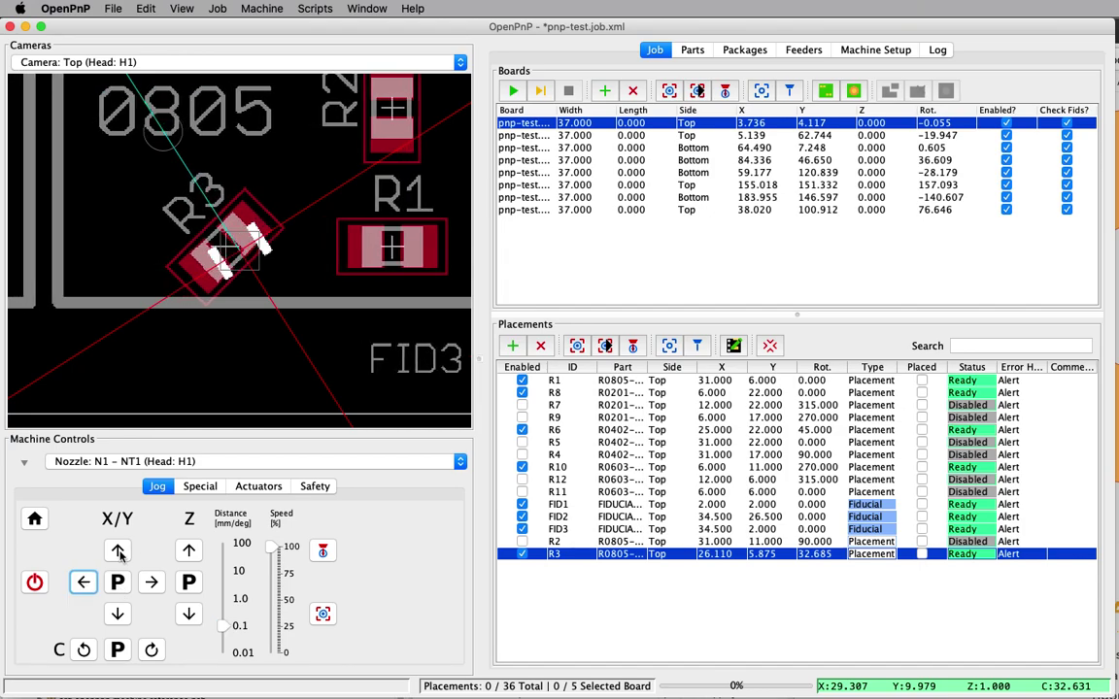
left_click(117, 551)
left_click(117, 550)
left_click(117, 551)
left_click(84, 583)
left_click(83, 583)
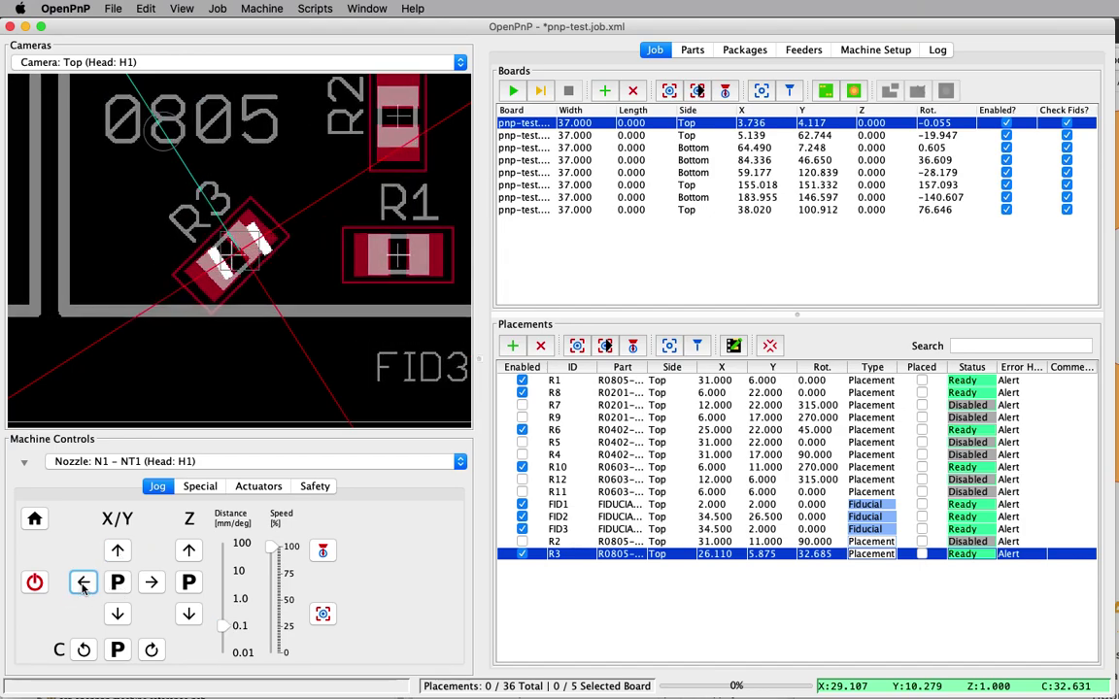
left_click(84, 583)
left_click(83, 583)
left_click(83, 583)
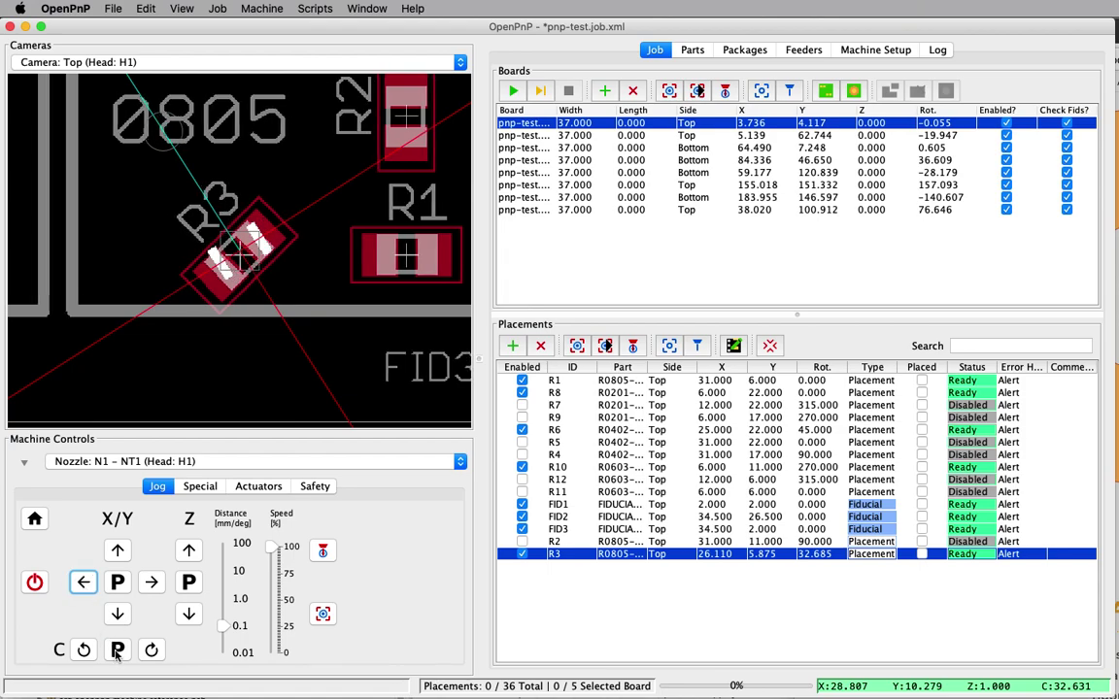
left_click(117, 613)
left_click(117, 613)
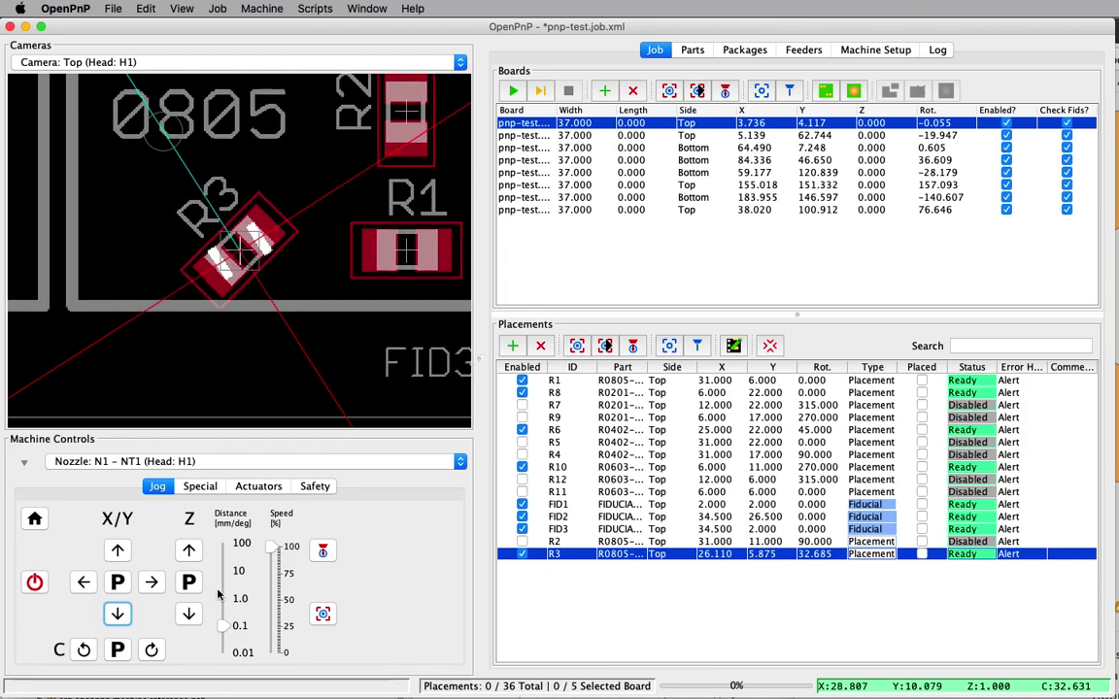
Turn the nozzle by fractions of a degree, then in 1.0 steps toward about 46°
mouse_move(223, 625)
left_mouse_down()
mouse_move(221, 608)
mouse_move(223, 625)
left_mouse_up()
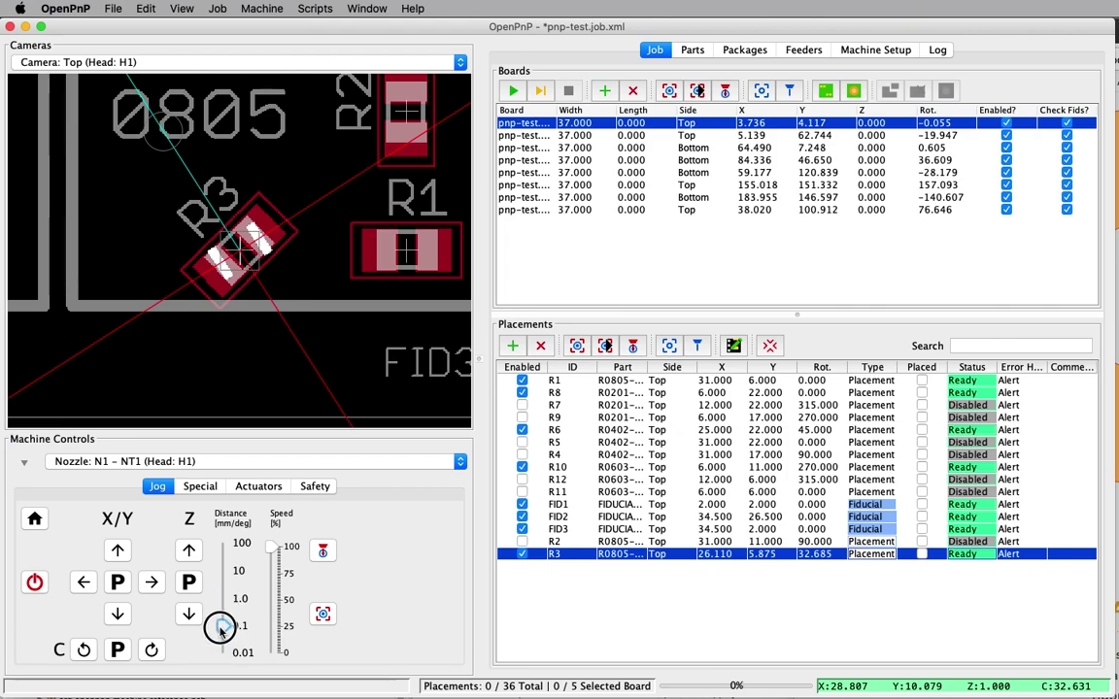
left_click(85, 648)
left_click(85, 648)
left_click(86, 648)
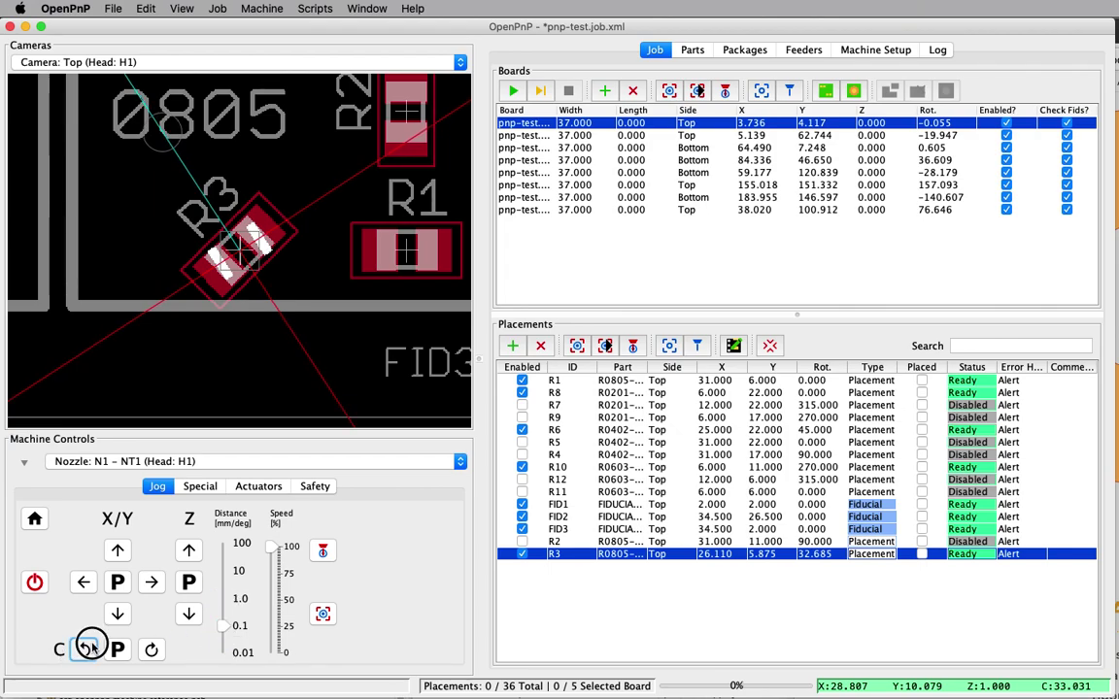
left_click_drag(224, 629, 222, 599)
left_click(84, 649)
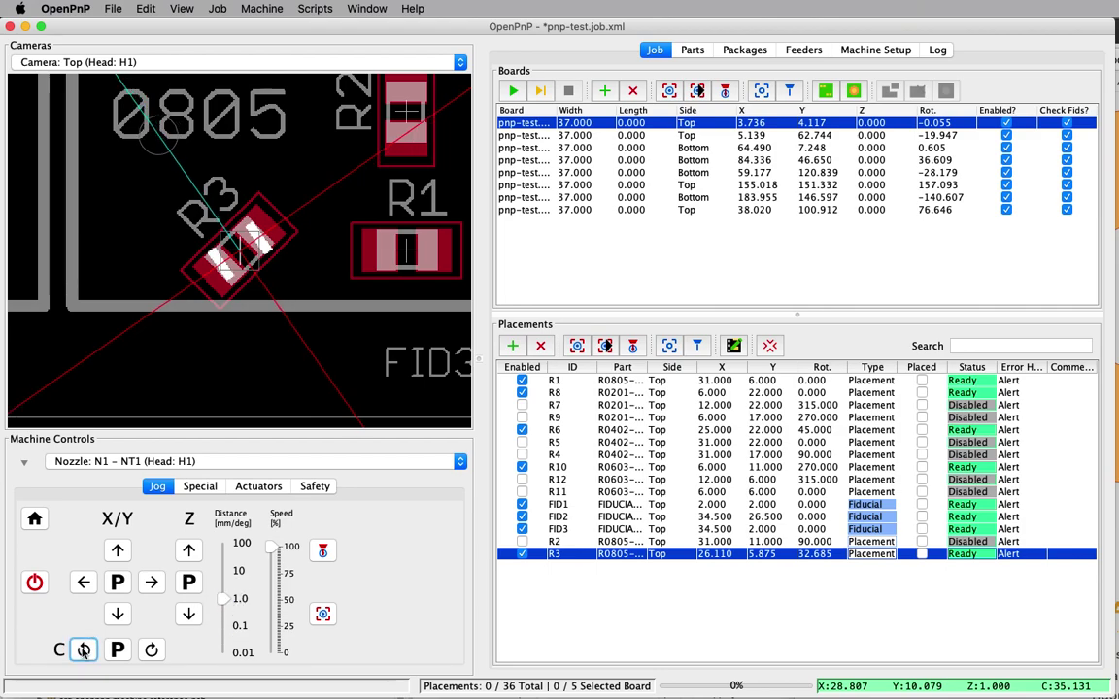
left_click(83, 650)
left_click(84, 650)
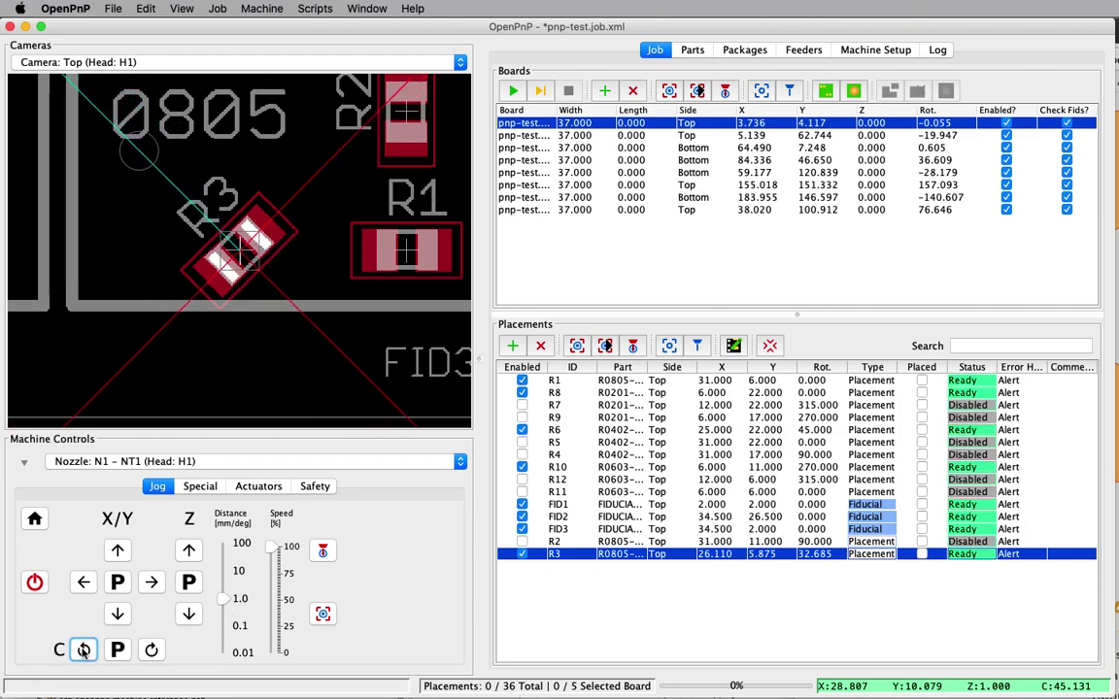
Recentre the camera over R3 and rotate the head to 44.125° at X 28.850, Y 10.160
left_click(577, 347)
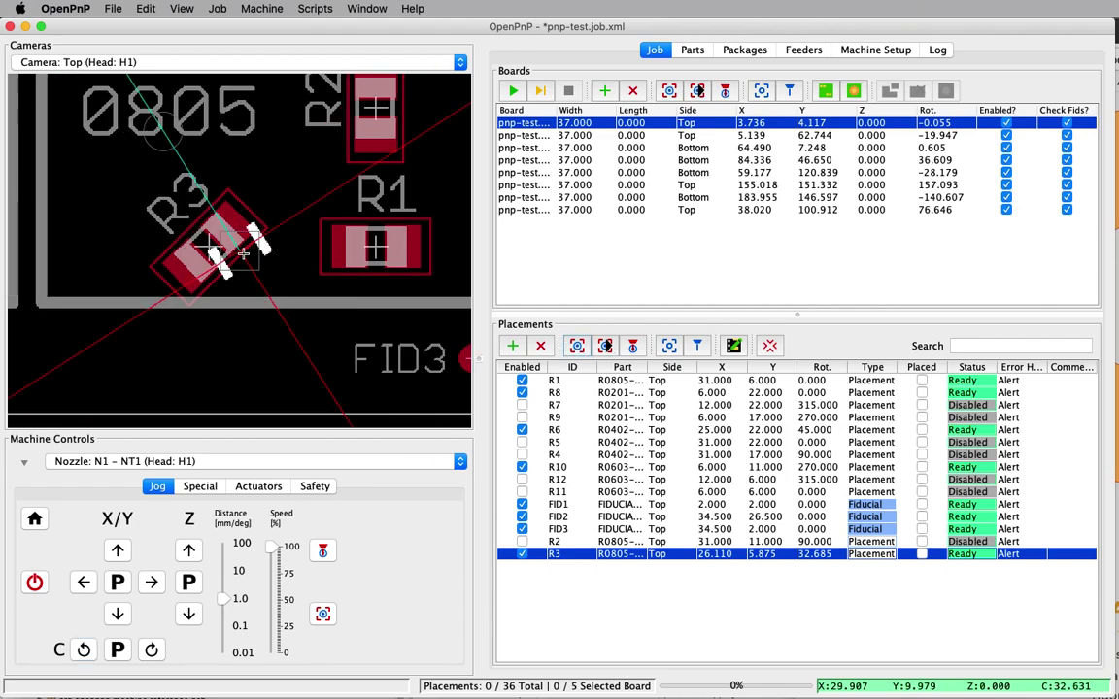
left_click(210, 244, "shift")
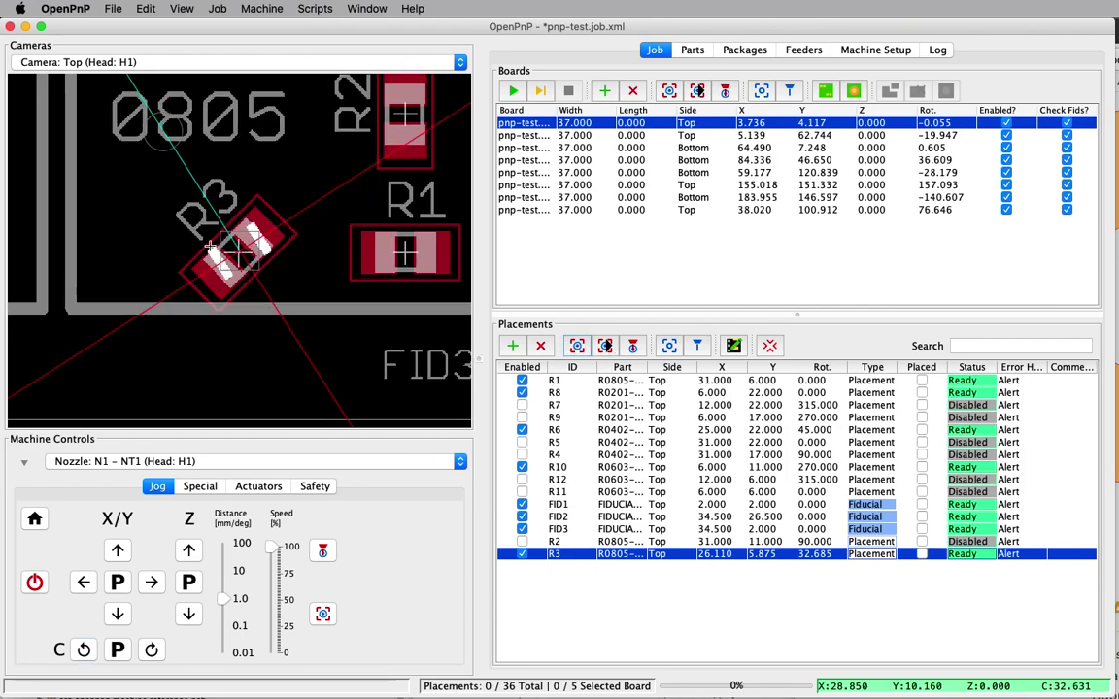
left_click_drag(210, 244, 141, 145, "shift")
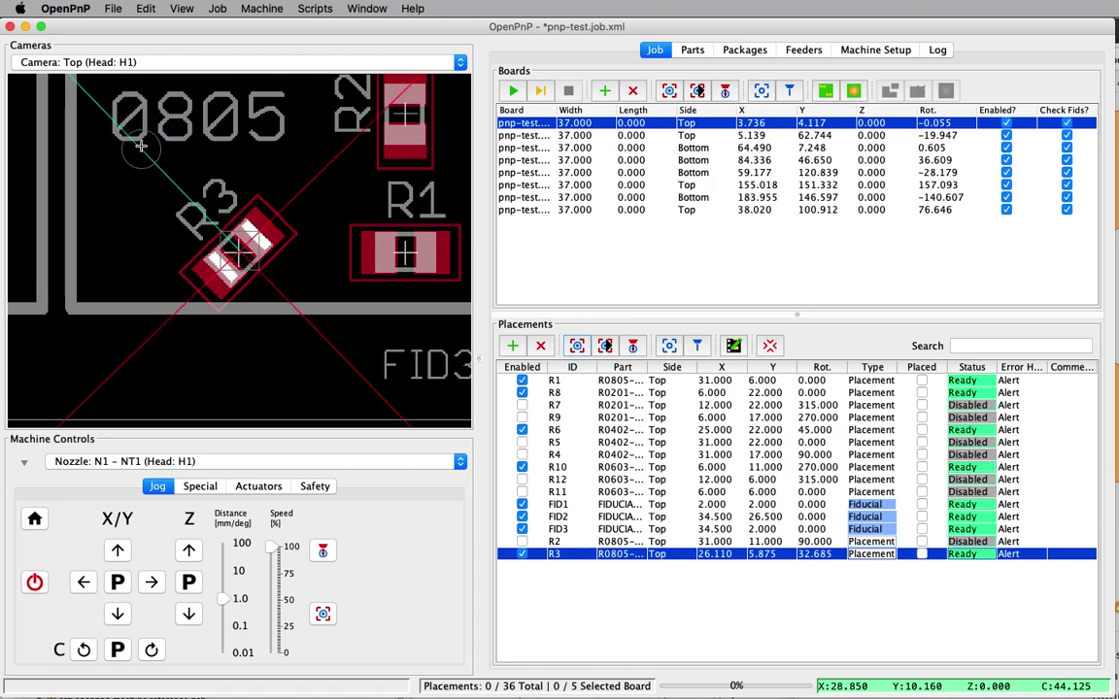